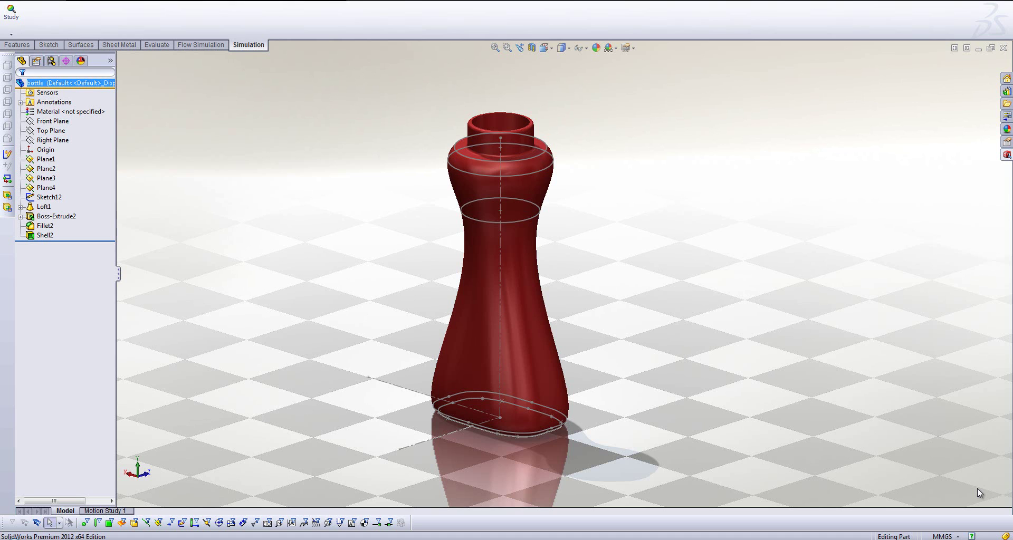
Step: View the bottle from the top and isometric angles, then expand Loft1 to show its five profile sketches
middle_click_drag(978, 488, 521, 412)
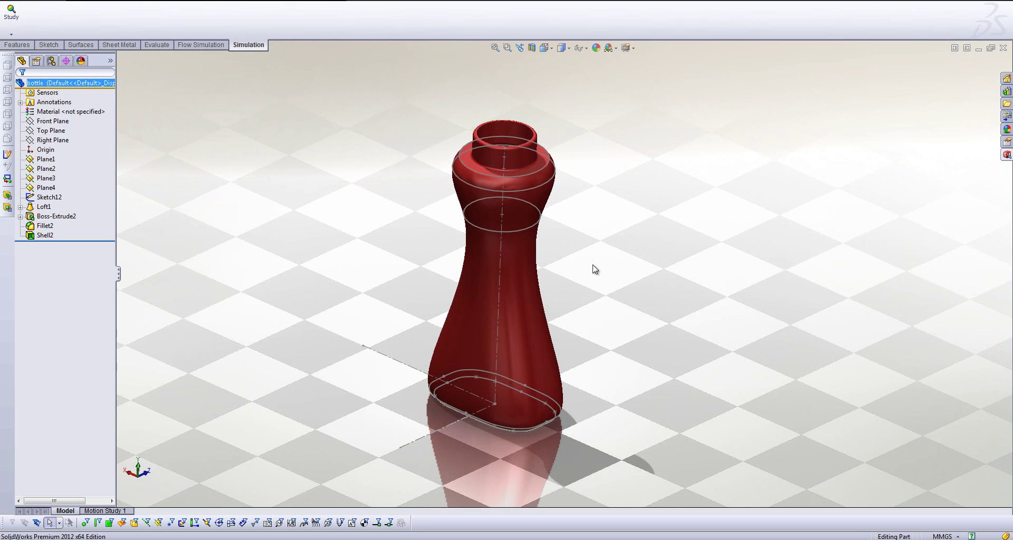
key("Up")
key("Up")
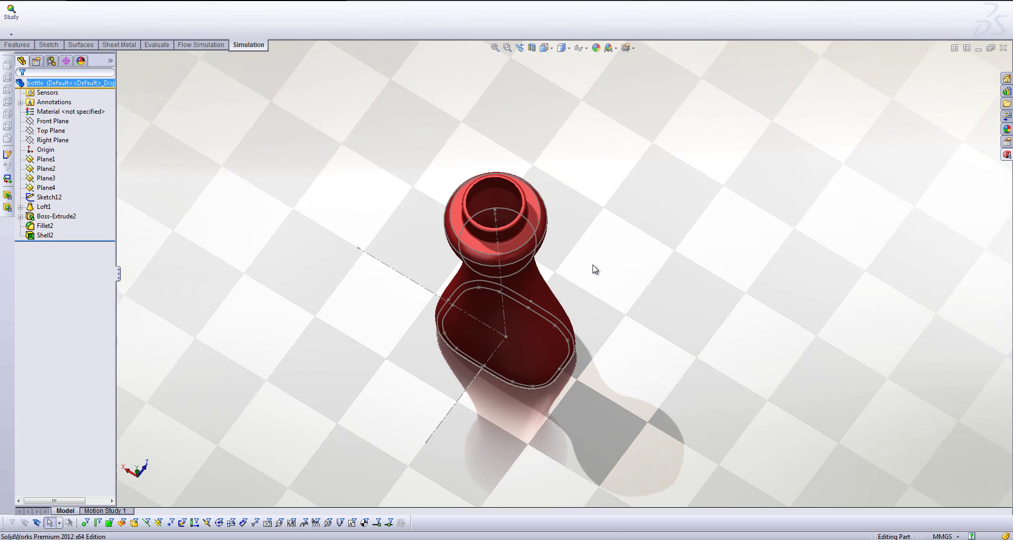
key("Up")
key("Up")
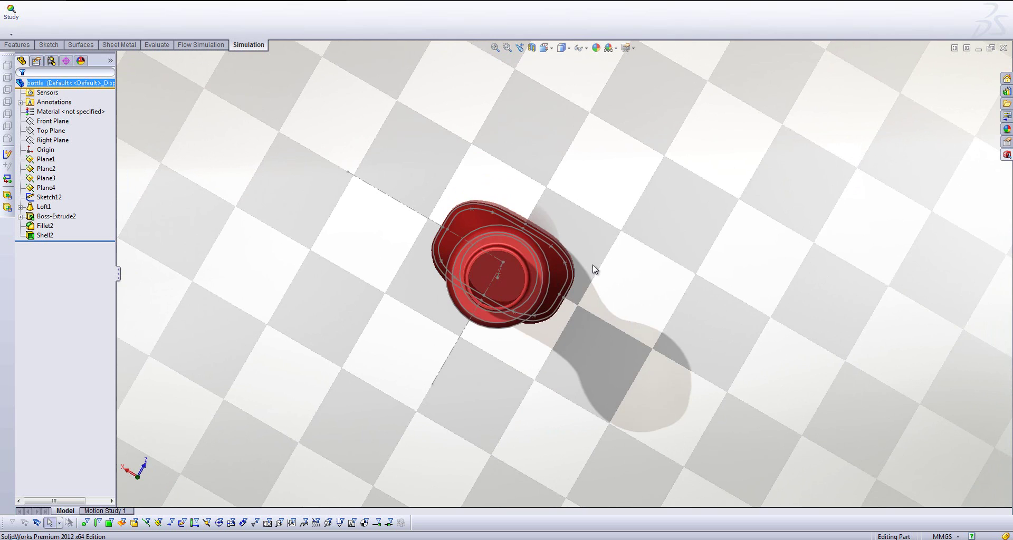
key("Up")
key("Up")
key("Up")
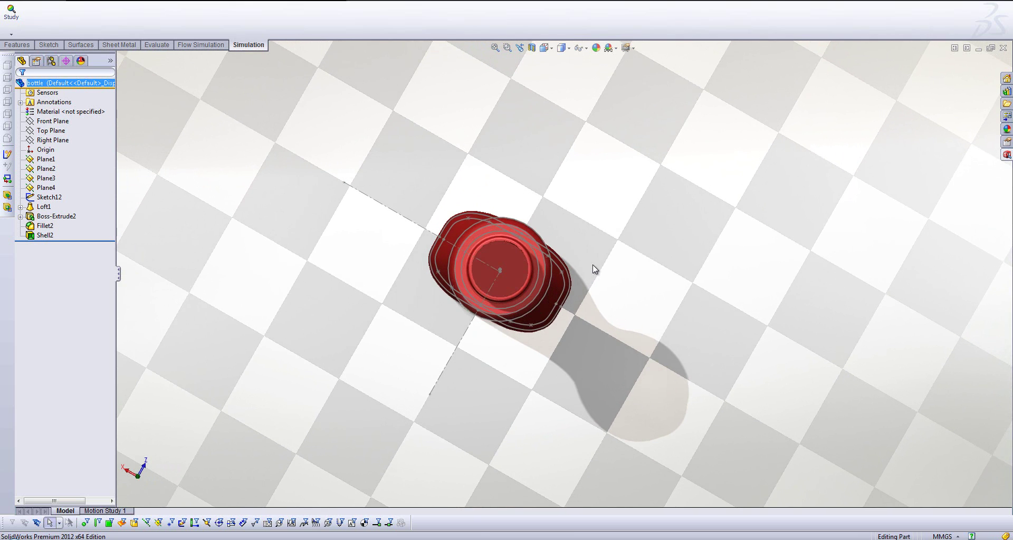
key("ctrl+7")
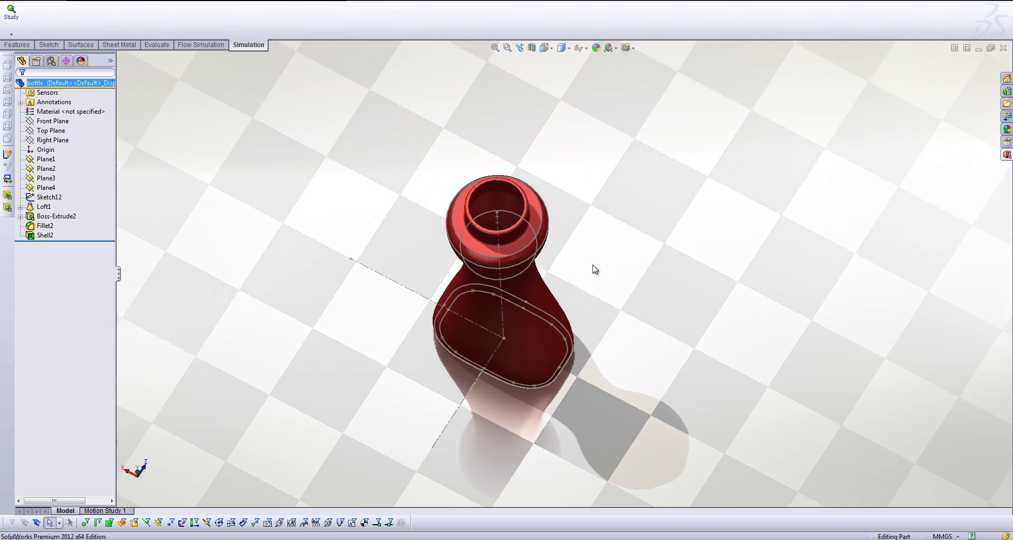
key("Down")
key("Down")
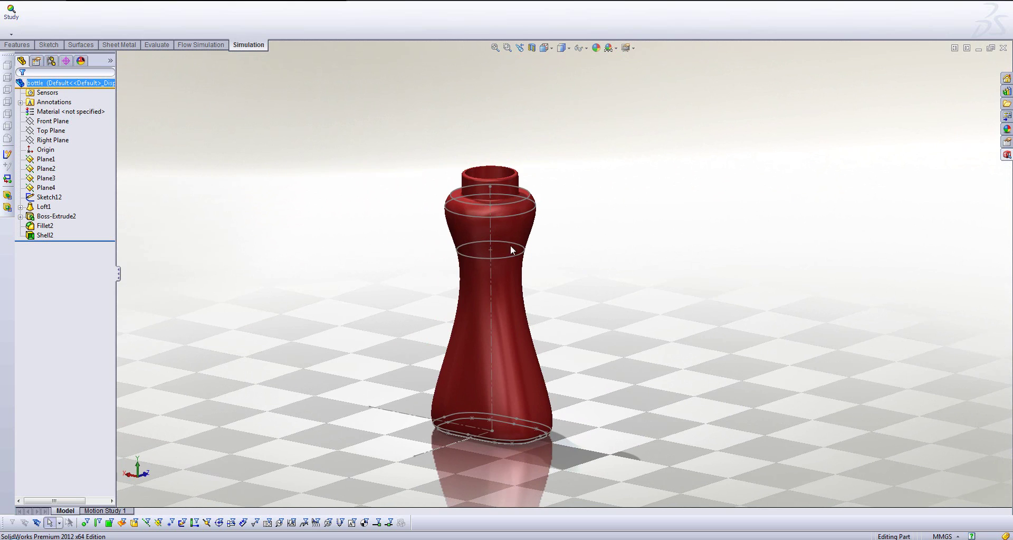
left_click(30, 208)
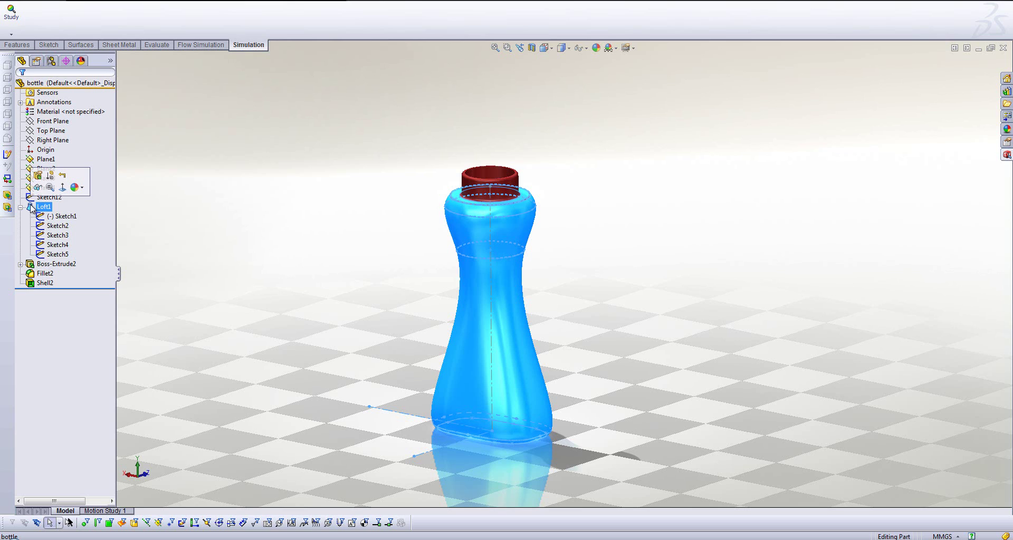
Step: Run a Symmetry Check about the Right Plane and highlight the one asymmetric face, the neck
left_click(388, 219)
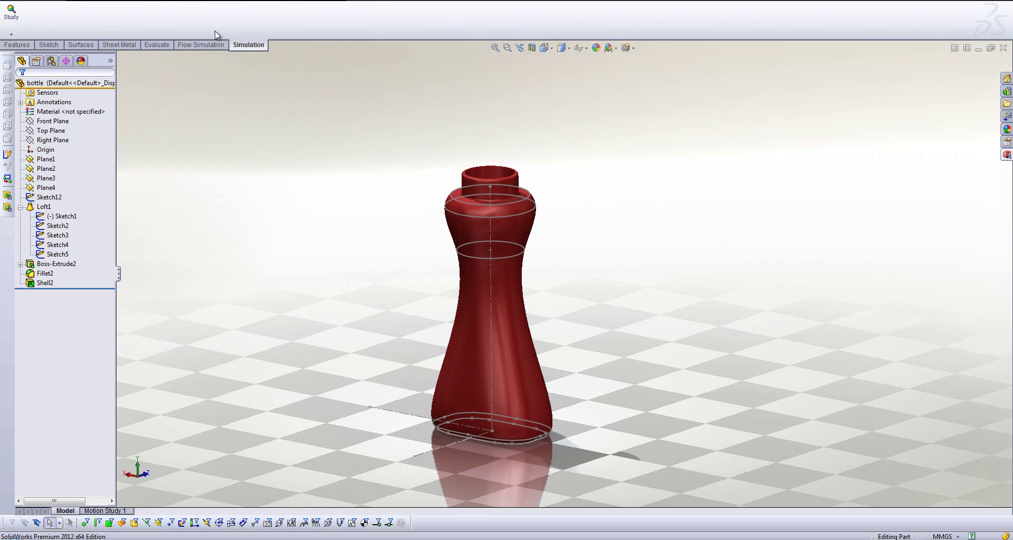
left_click(158, 1)
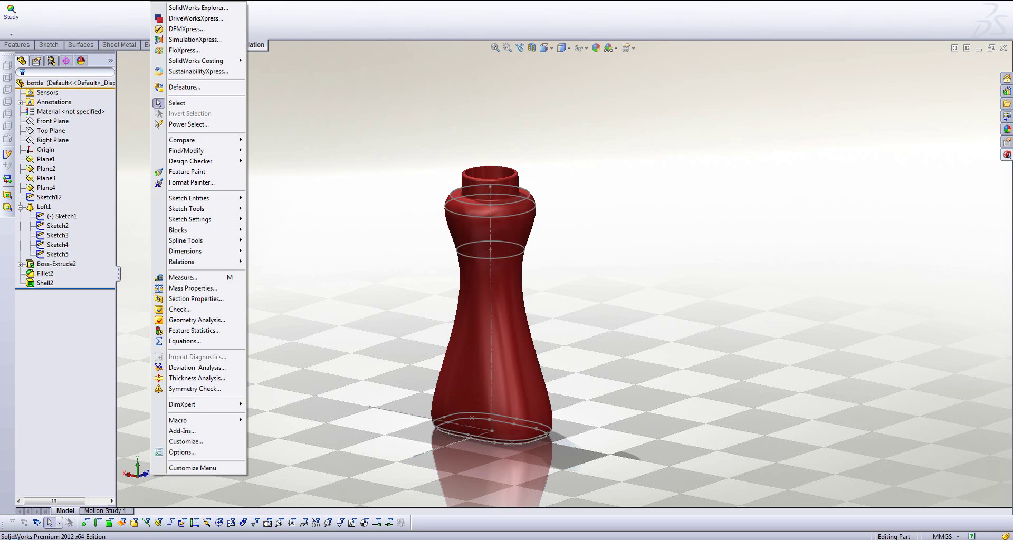
left_click(205, 391)
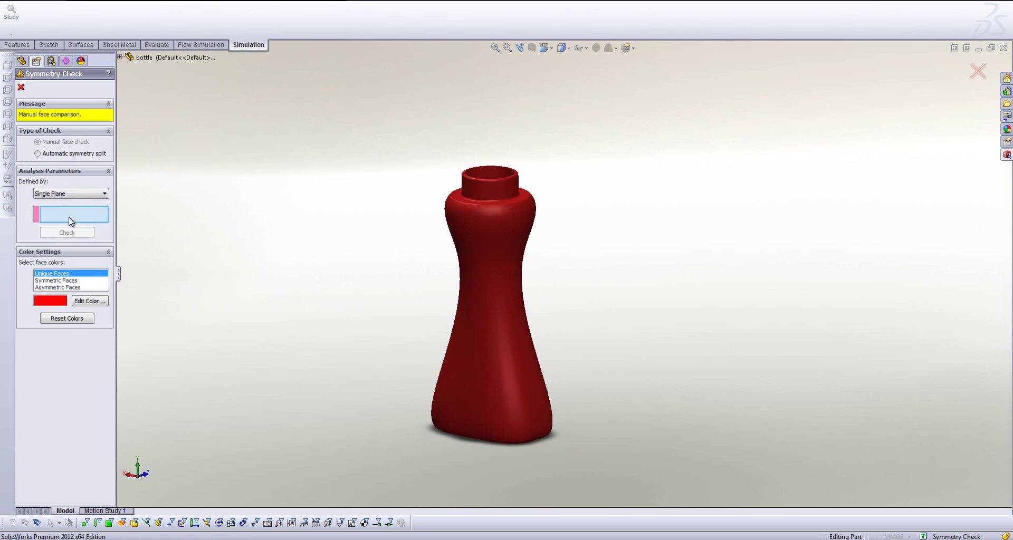
left_click(120, 57)
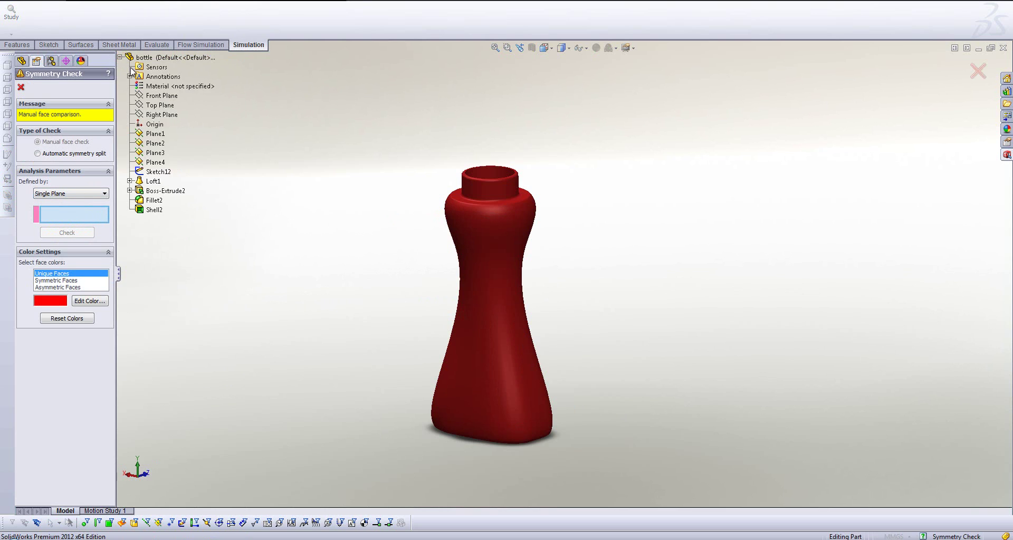
left_click(161, 115)
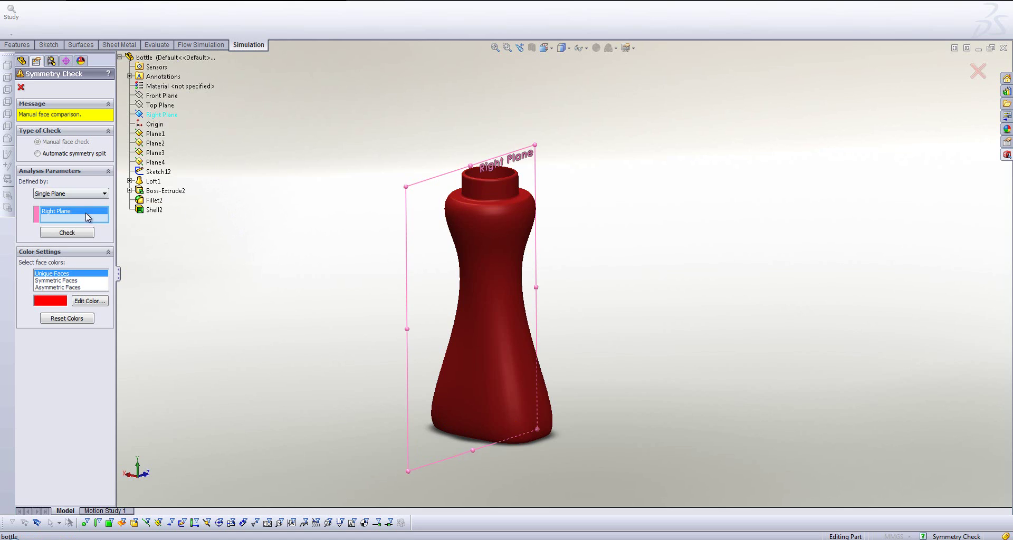
left_click(88, 231)
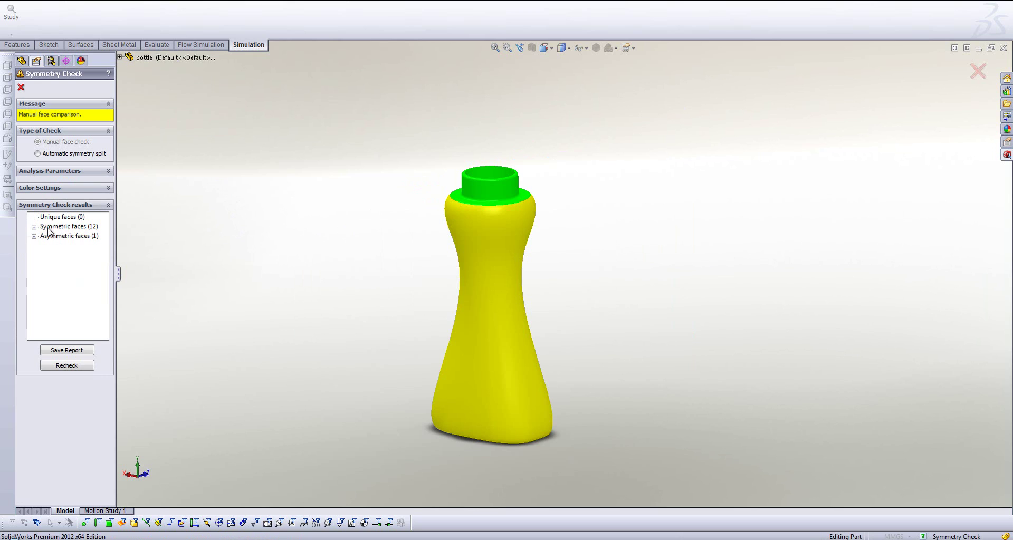
left_click(65, 237)
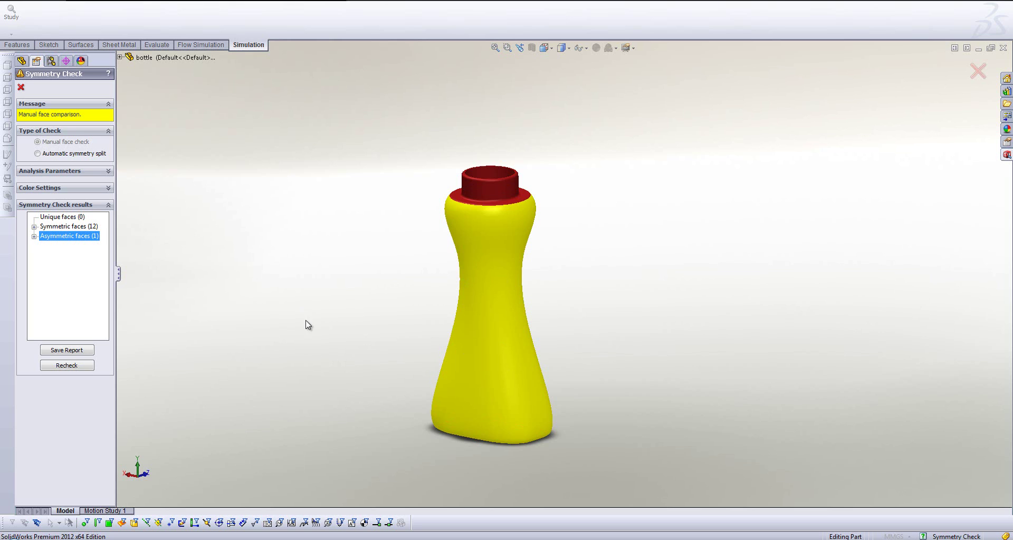
middle_click_drag(308, 326, 299, 300)
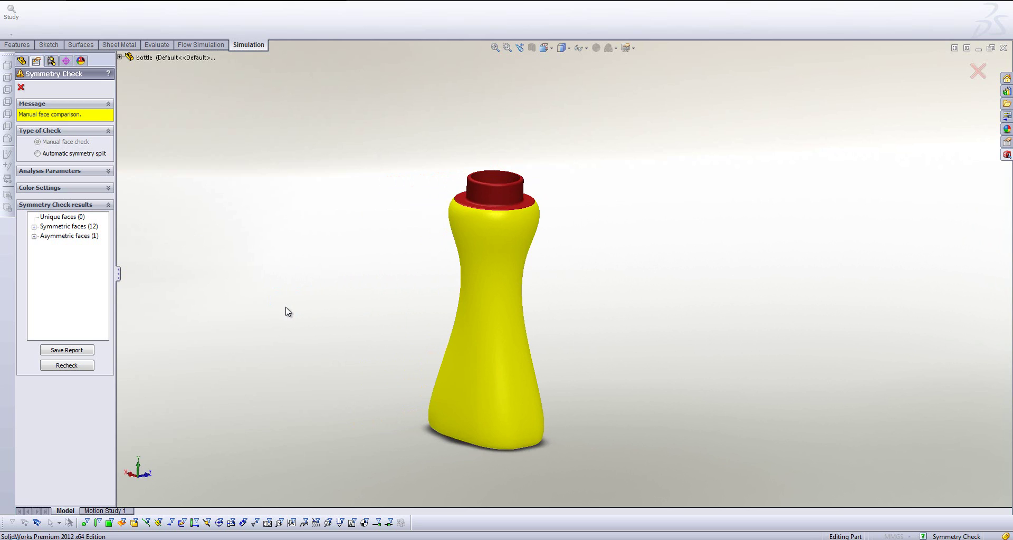
Step: Reset the Symmetry Check and rerun it about the Front Plane: 12 symmetric, 1 asymmetric, 0 unique faces
left_click(79, 366)
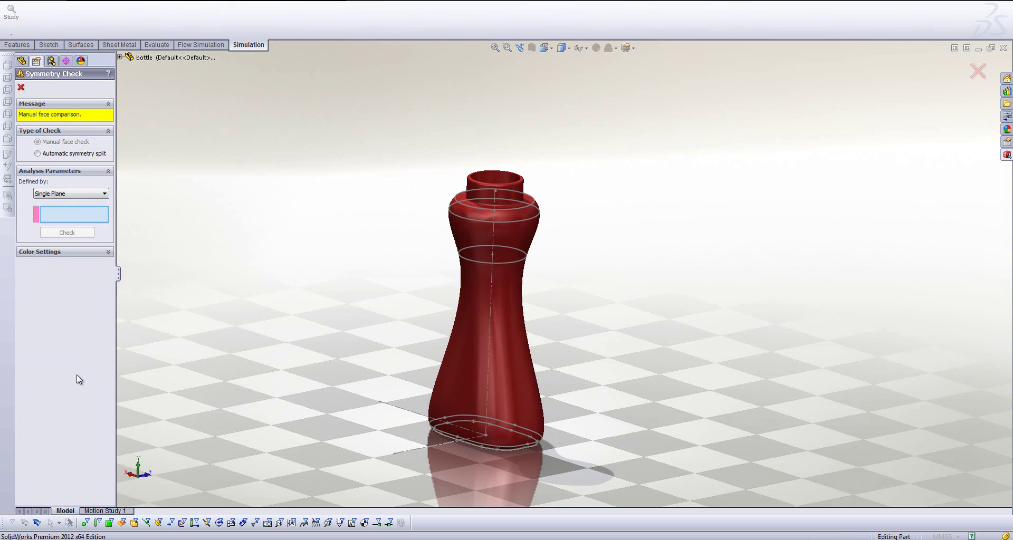
left_click(120, 58)
left_click(153, 98)
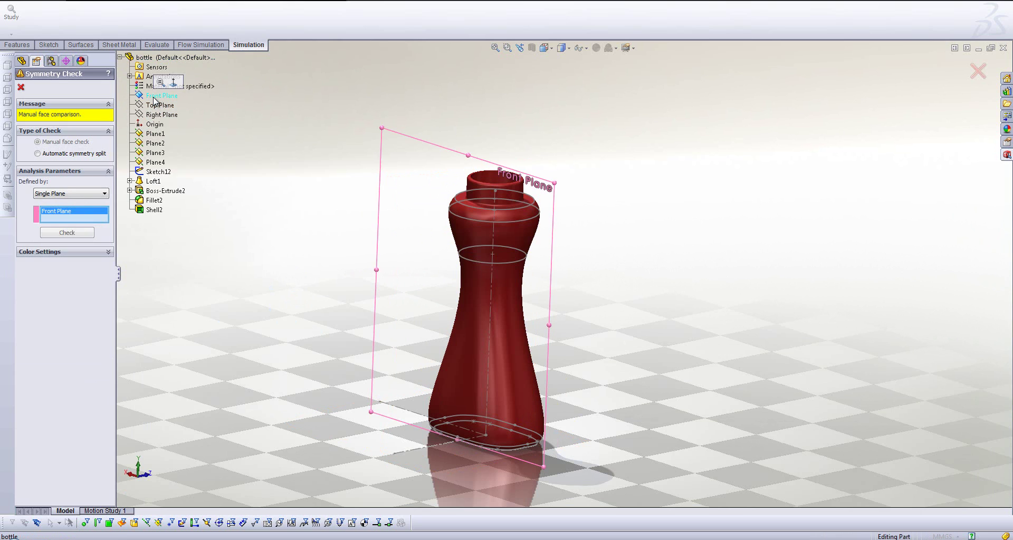
left_click(76, 232)
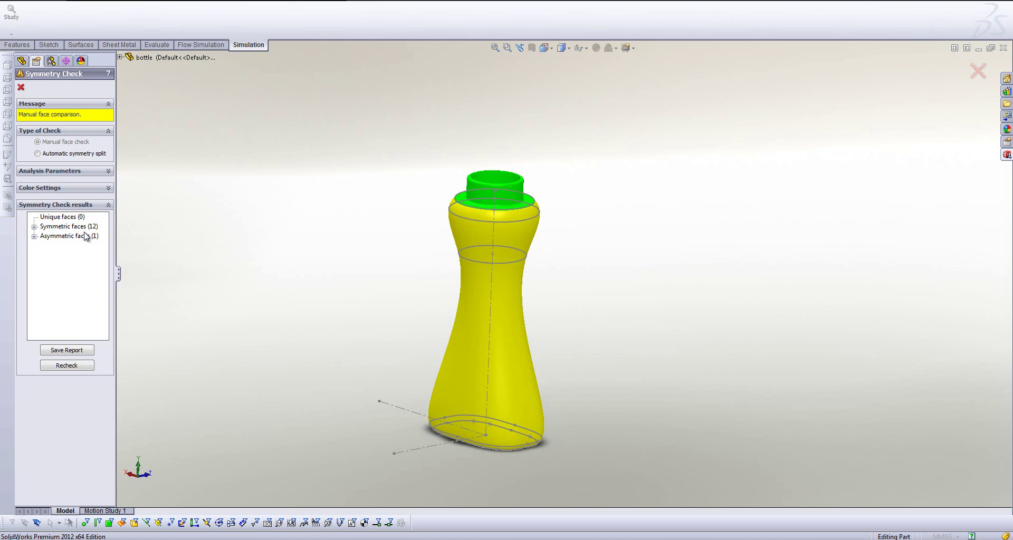
Step: Close the Symmetry Check and show Cut Plot 1 from the pipe junction's Flow Simulation results
left_click(22, 87)
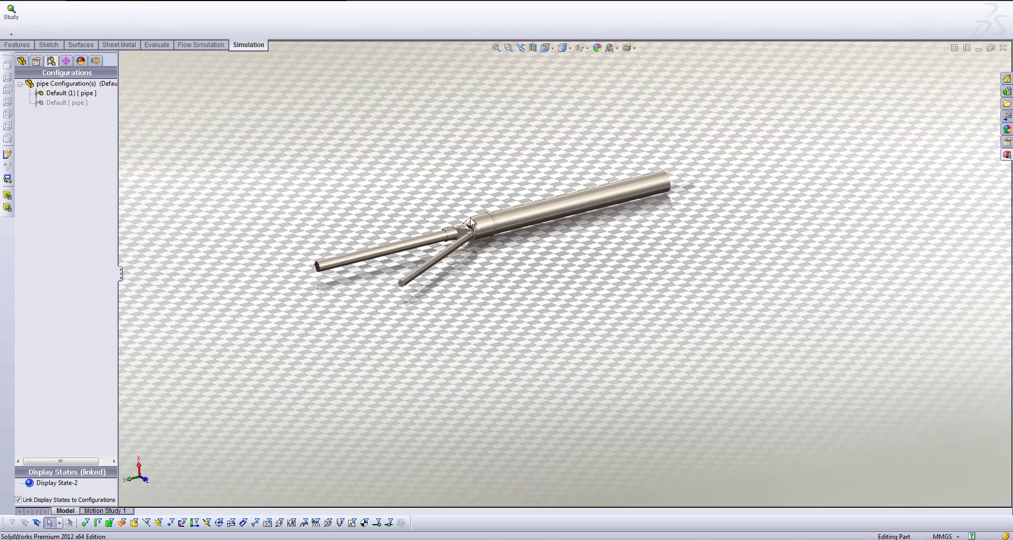
scroll(471, 218, "down", 5)
scroll(485, 242, "down", 5)
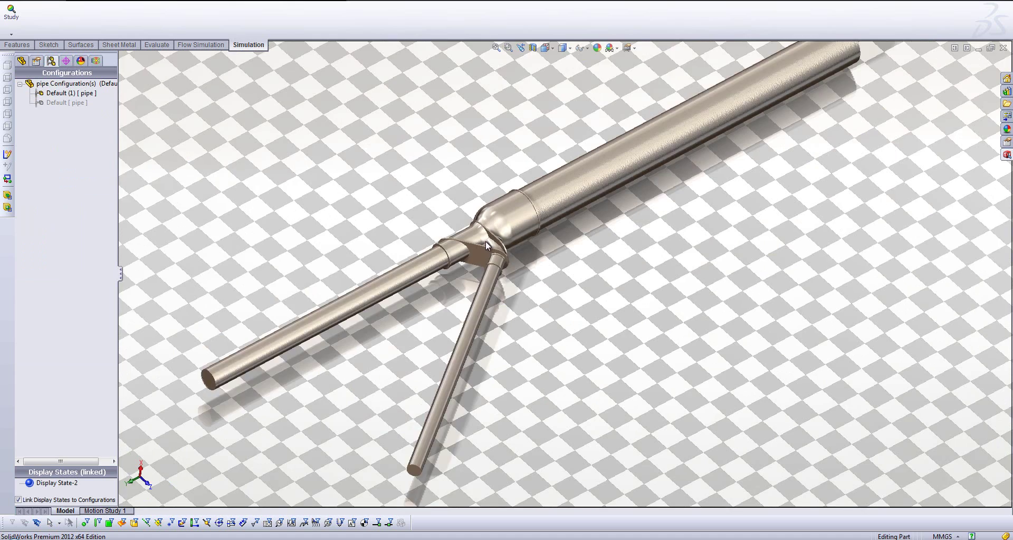
scroll(482, 238, "up", 4)
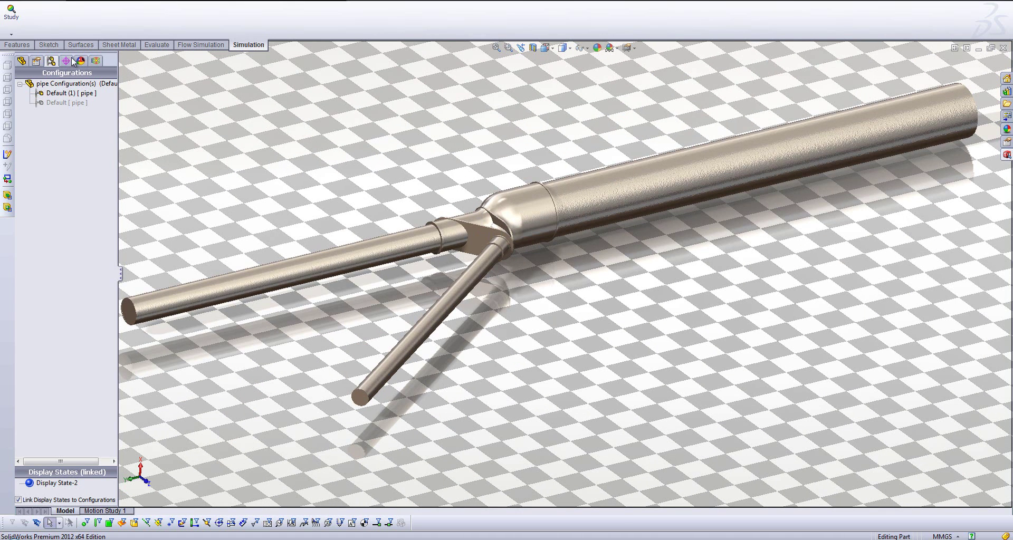
left_click(95, 61)
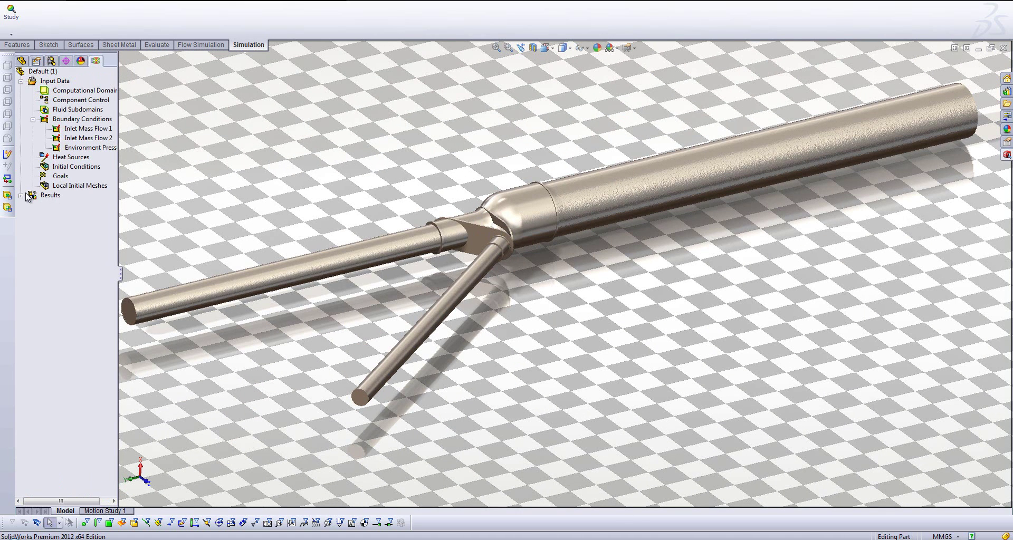
double_click(48, 196)
left_click(74, 224)
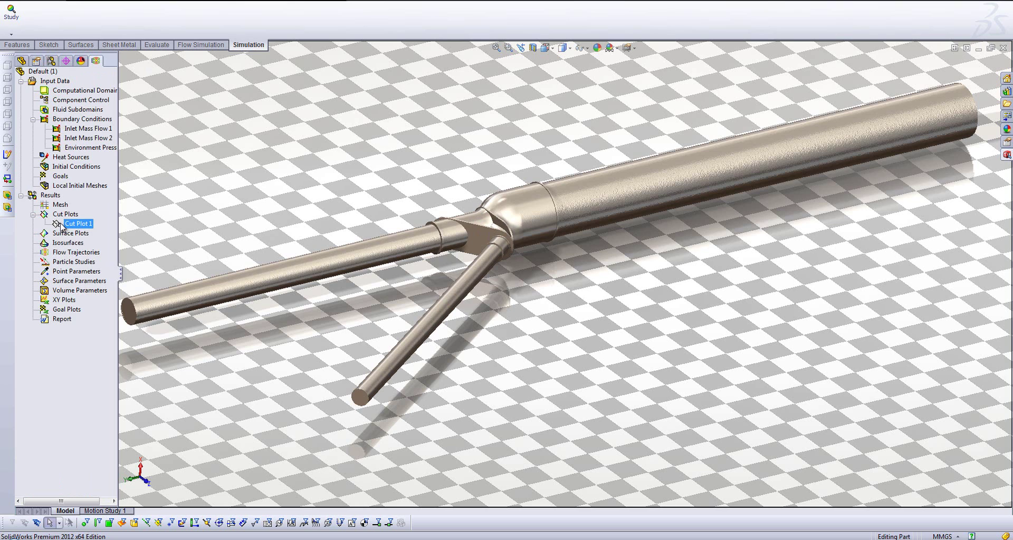
right_click(74, 224)
left_click(84, 245)
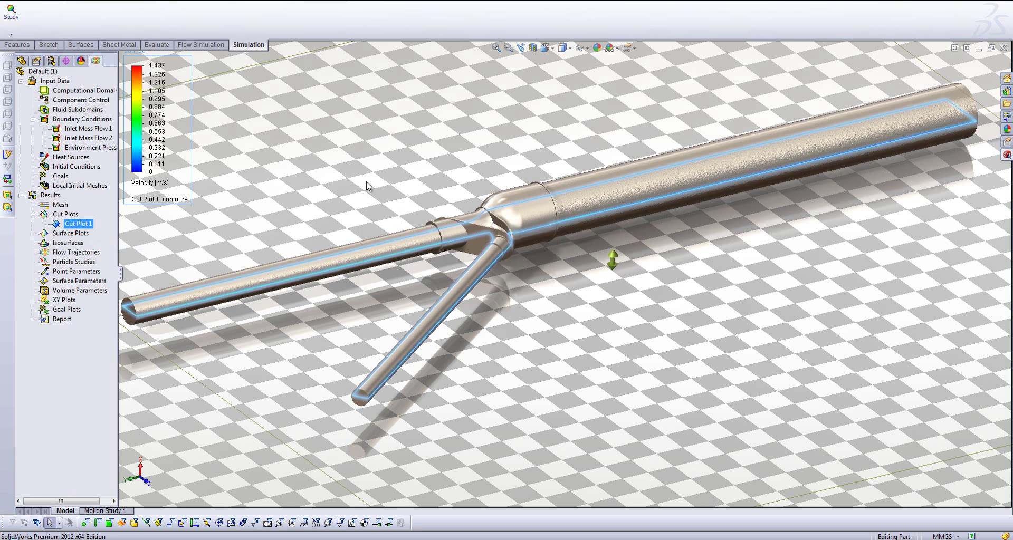
Step: Turn off Display Geometry to reveal the velocity contours, then unload the flow results
left_click(203, 45)
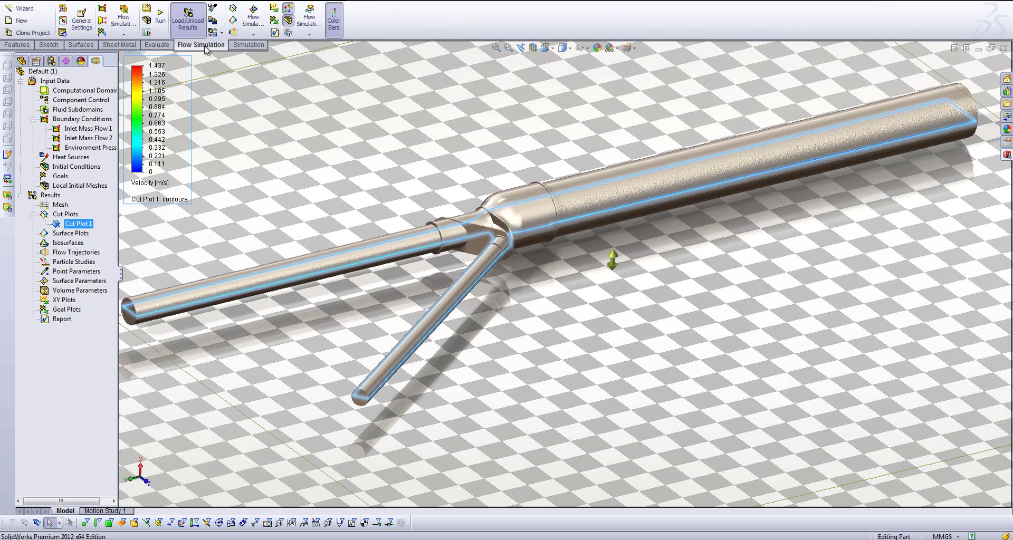
left_click(288, 20)
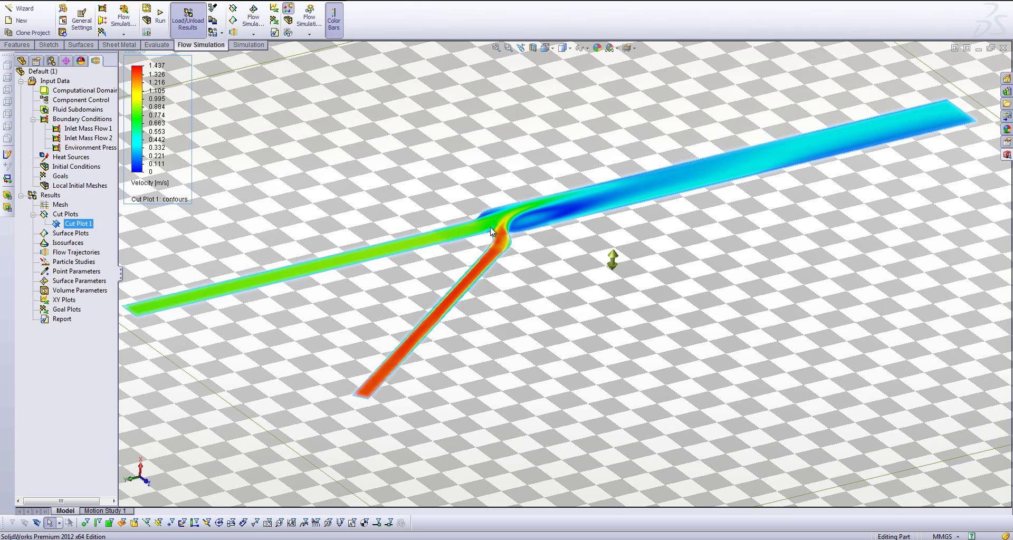
left_click(191, 25)
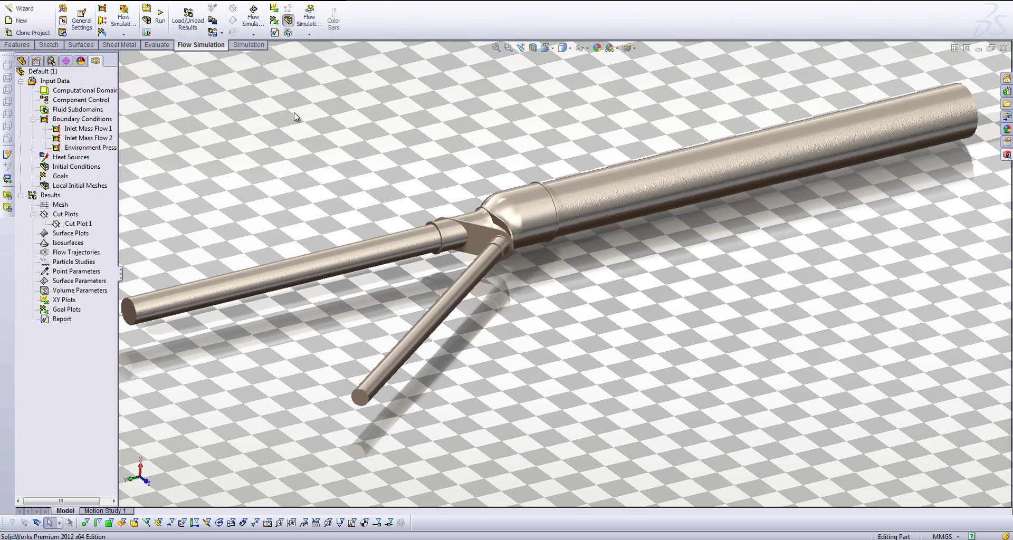
Step: Activate the Default [ pipe ] configuration and orbit around the short pipe joint in the feature tree view
left_click(49, 61)
left_click(41, 102)
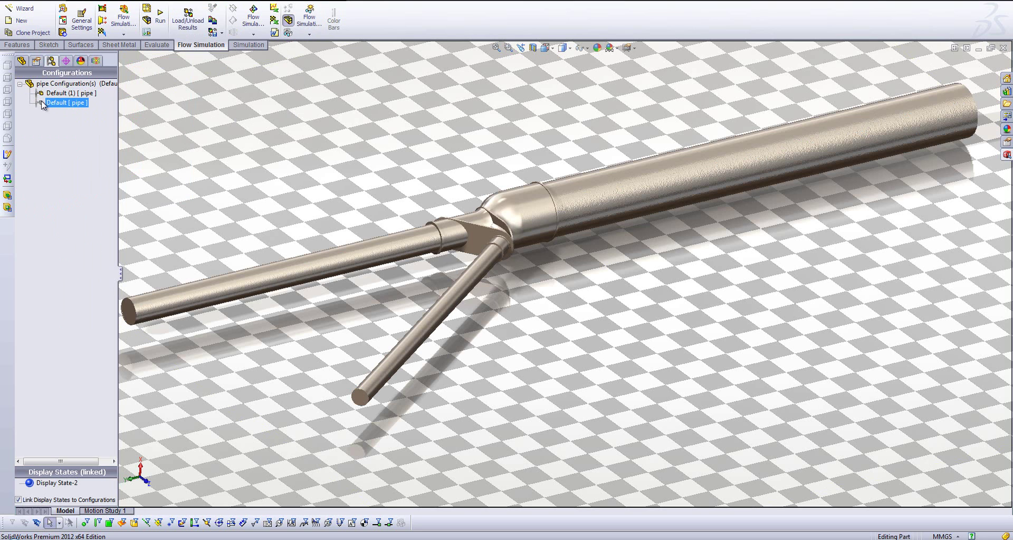
double_click(42, 102)
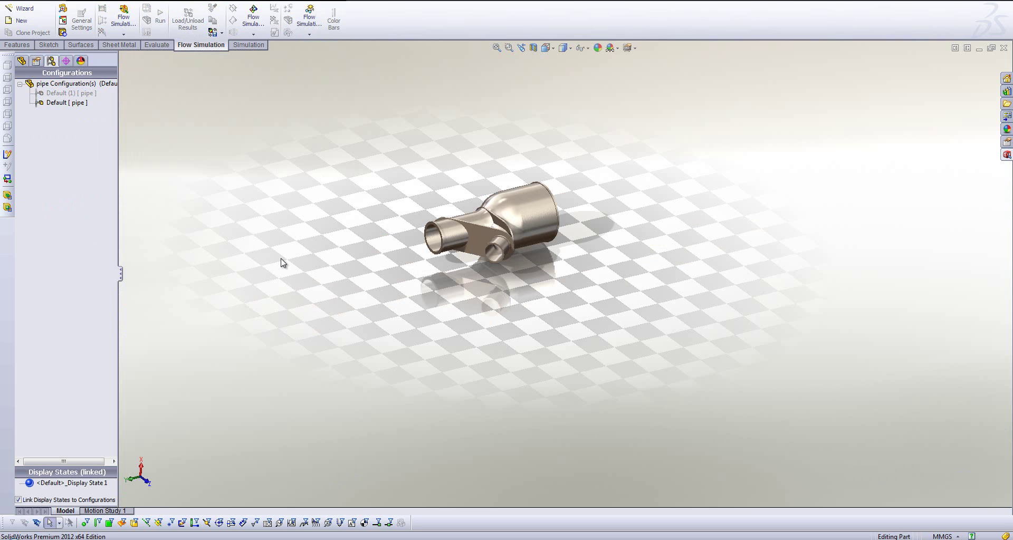
left_click(21, 62)
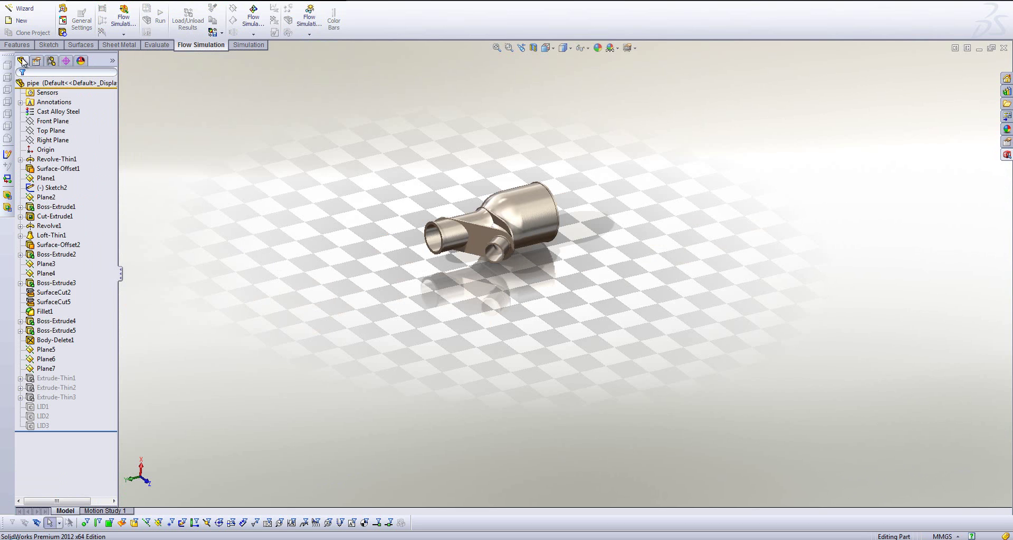
scroll(497, 219, "down", 5)
middle_click_drag(498, 219, 401, 219)
middle_click_drag(504, 195, 531, 212)
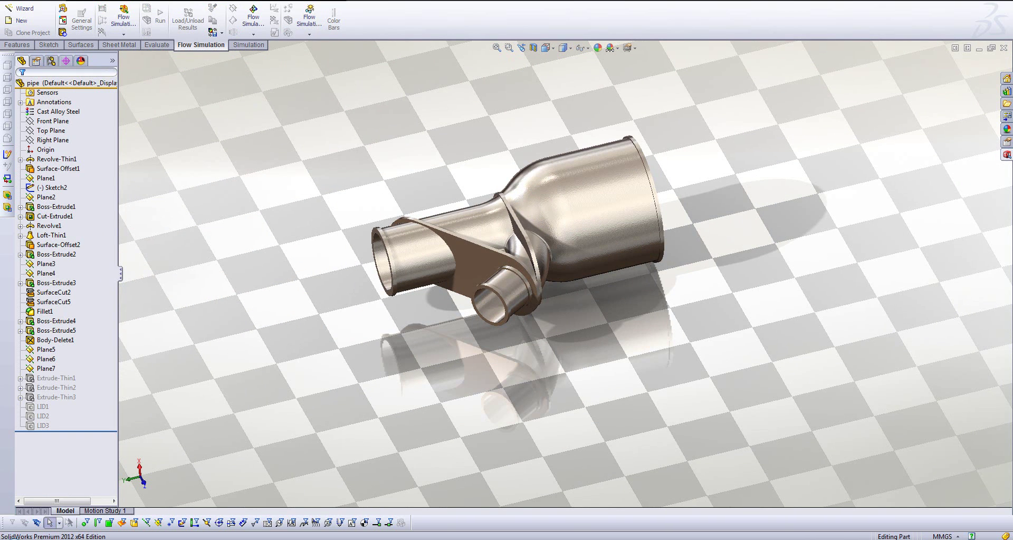
left_click(157, 2)
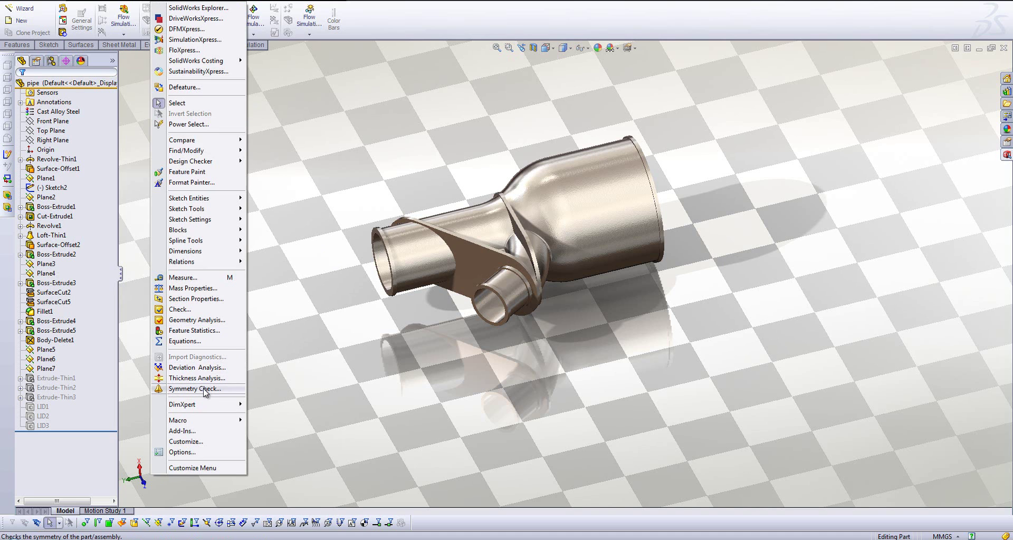
Step: Use Automatic symmetry split on the pipe joint's solid body to cut it in half
left_click(204, 389)
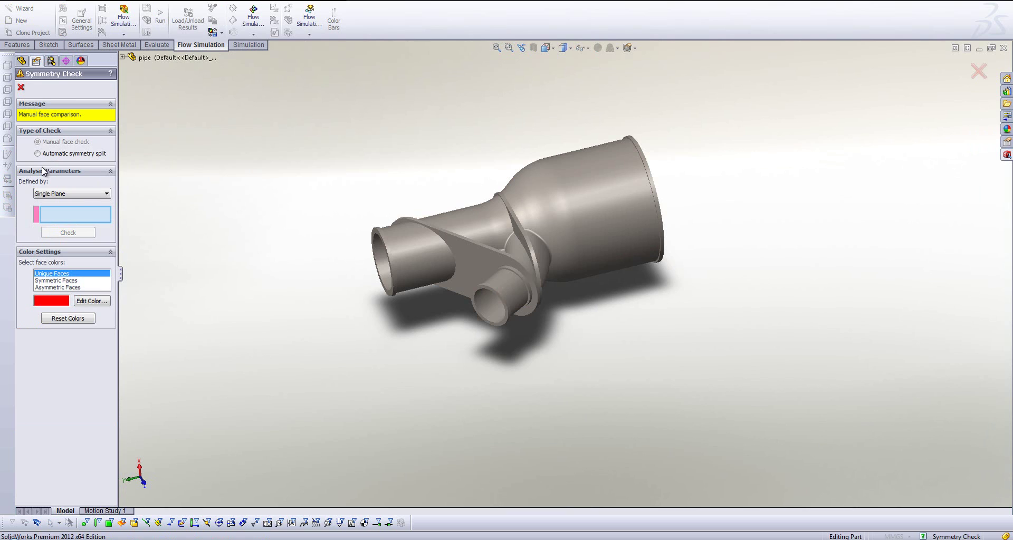
left_click(45, 152)
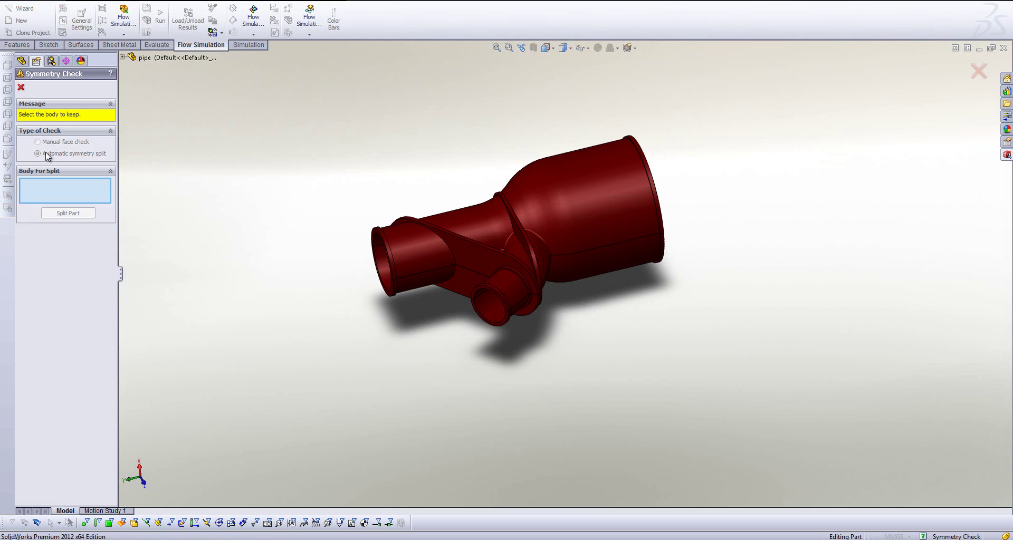
left_click(419, 255)
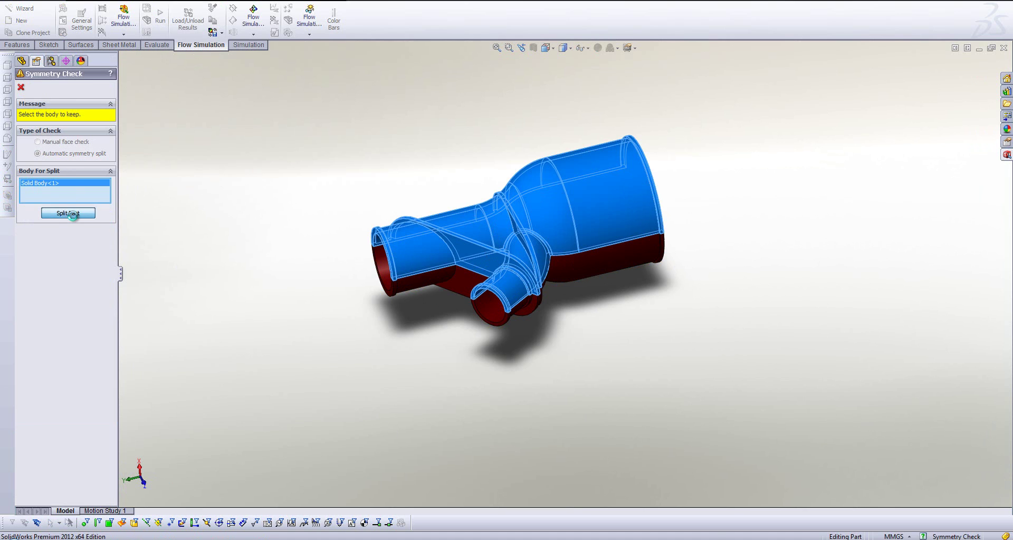
left_click(68, 213)
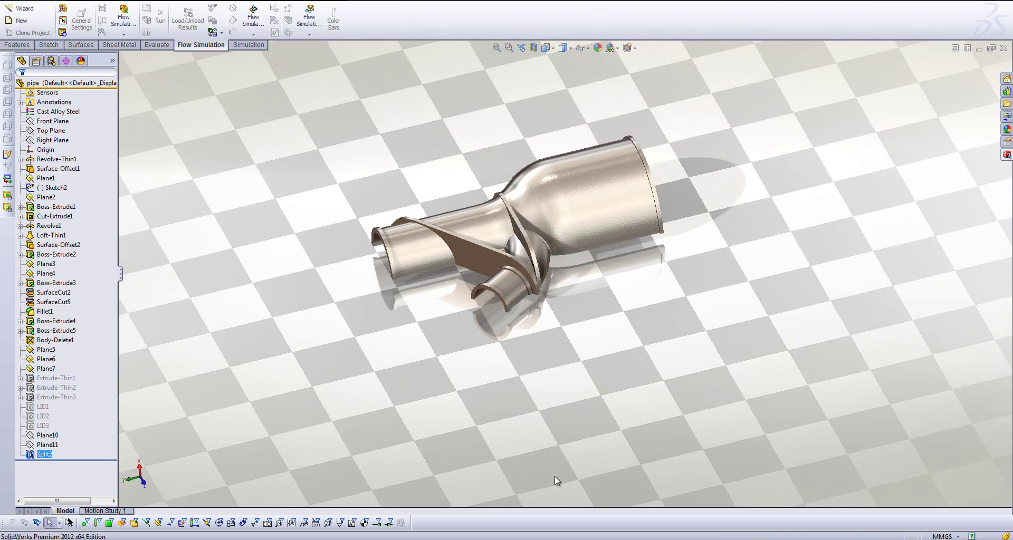
Step: Create a new simulation study, Study 1, for the half pipe joint
left_click(546, 400)
middle_click_drag(546, 396, 475, 164)
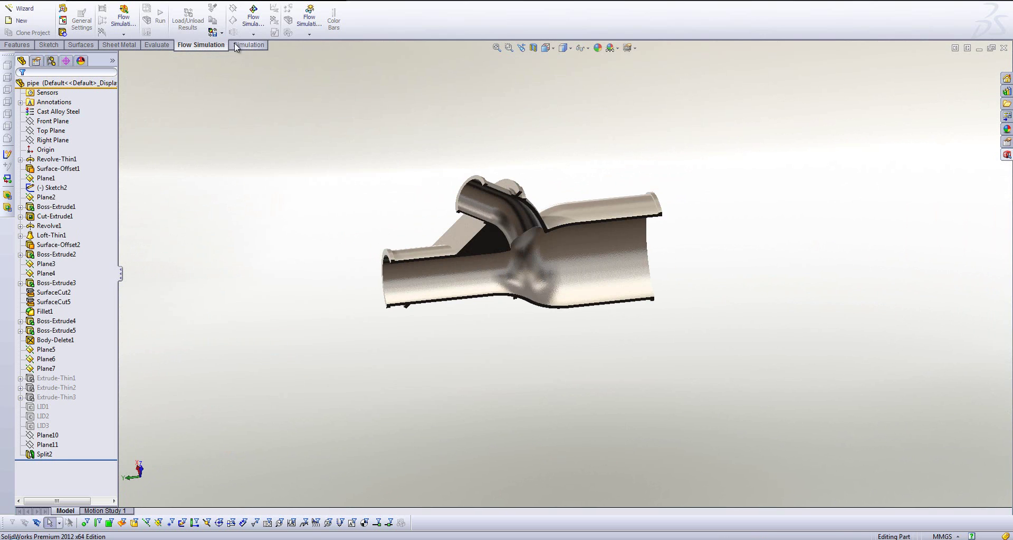
left_click(248, 45)
left_click(11, 33)
left_click(22, 56)
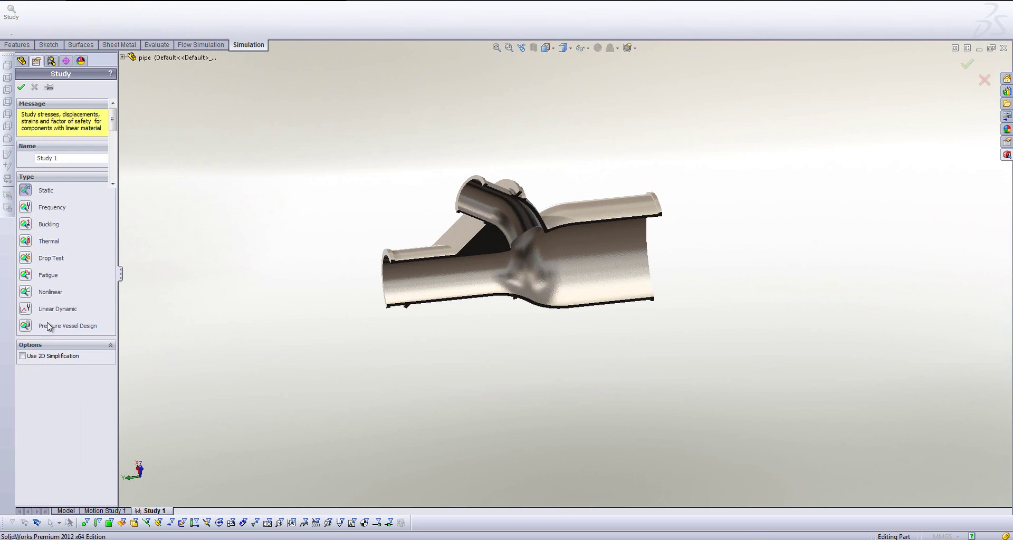
key("Return")
Step: Add a Symmetry advanced fixture on both cut faces of the half pipe
left_click(46, 235)
right_click(44, 236)
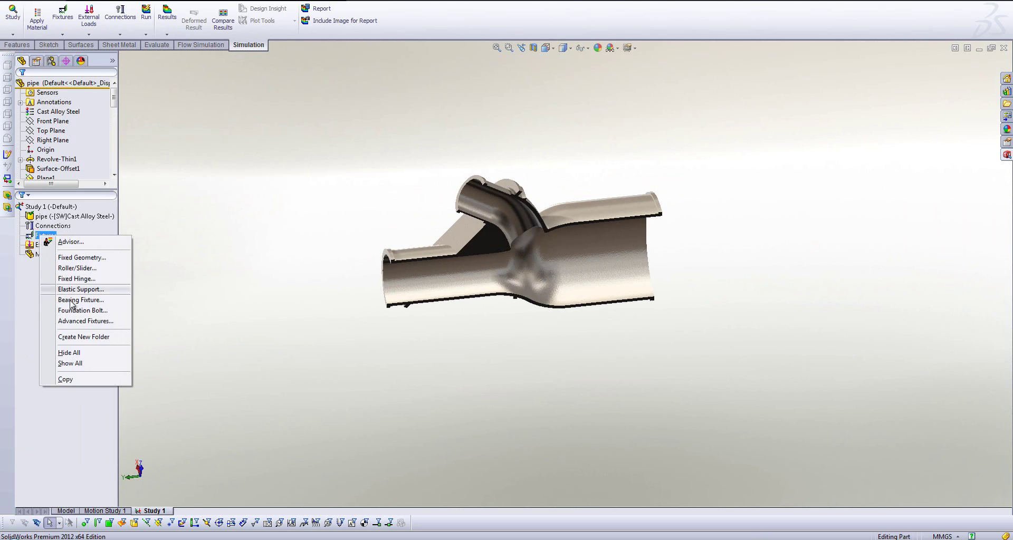
left_click(79, 321)
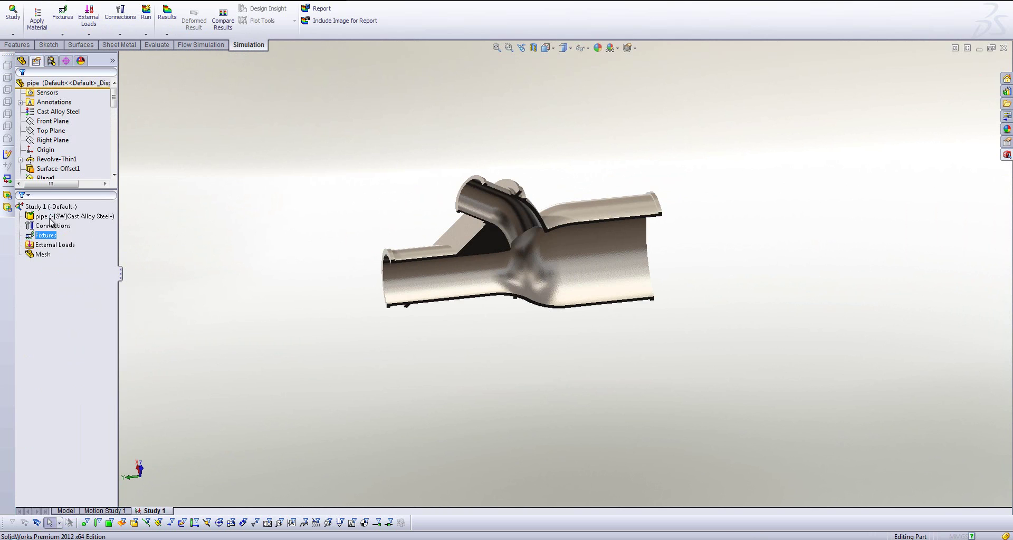
left_click(486, 252)
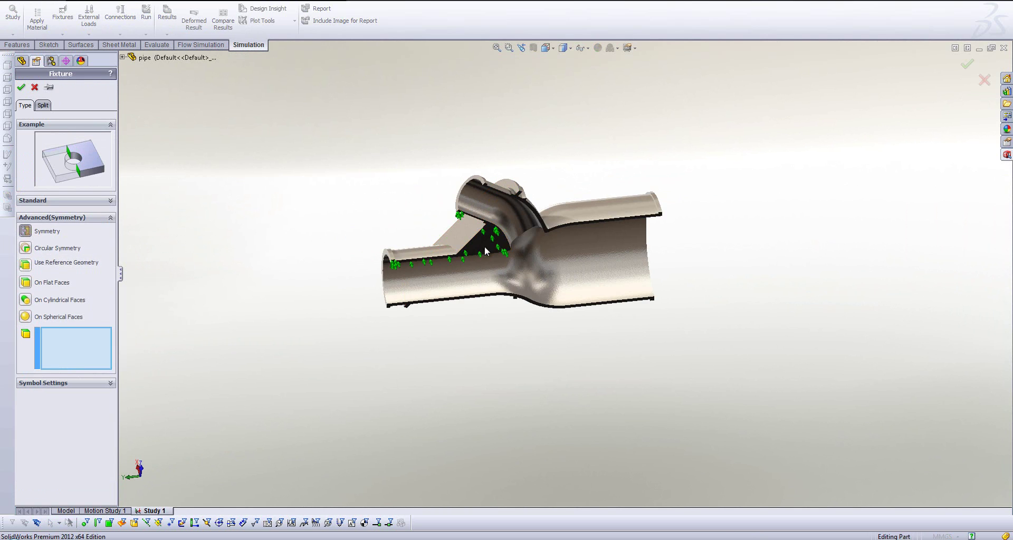
left_click(486, 252)
scroll(546, 246, "down", 3)
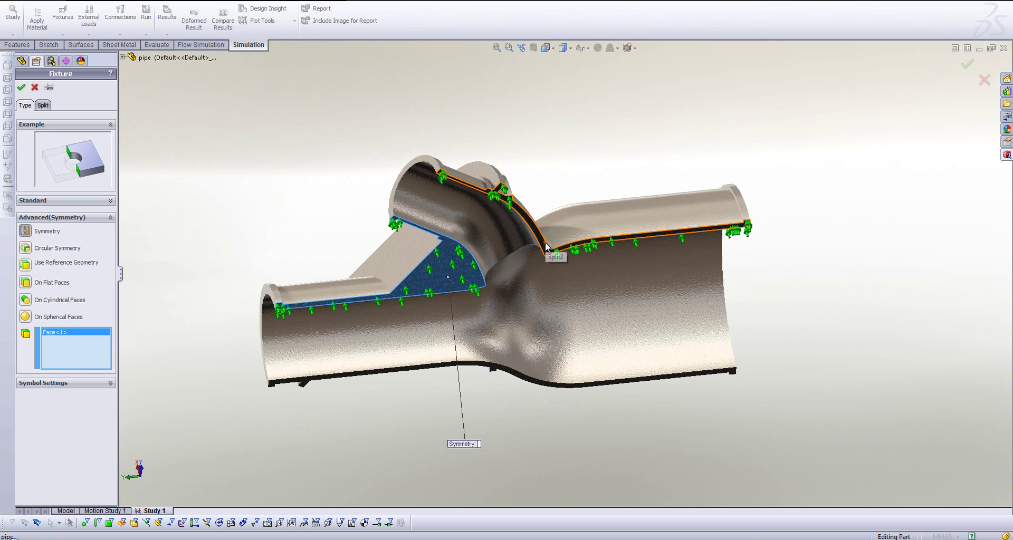
left_click(546, 246)
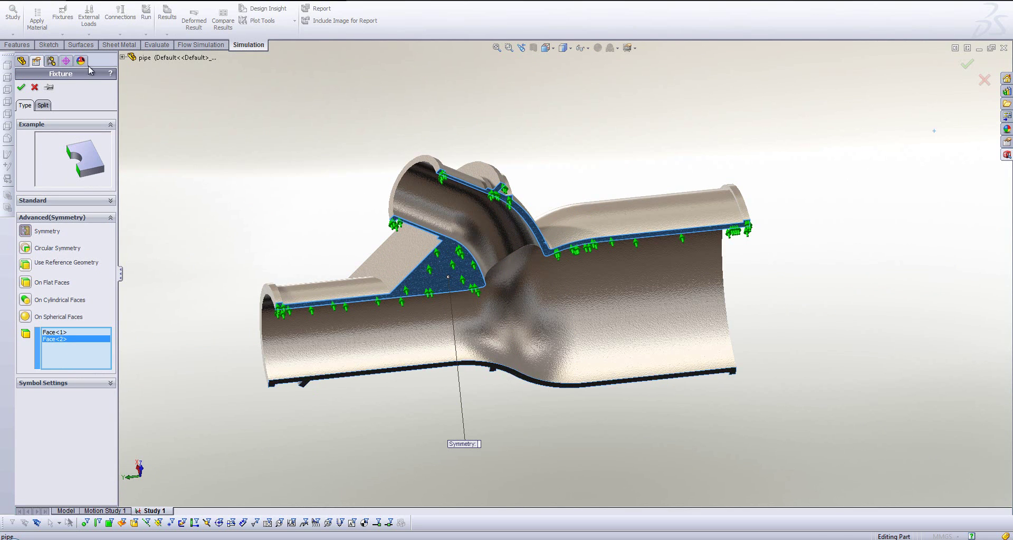
left_click(21, 87)
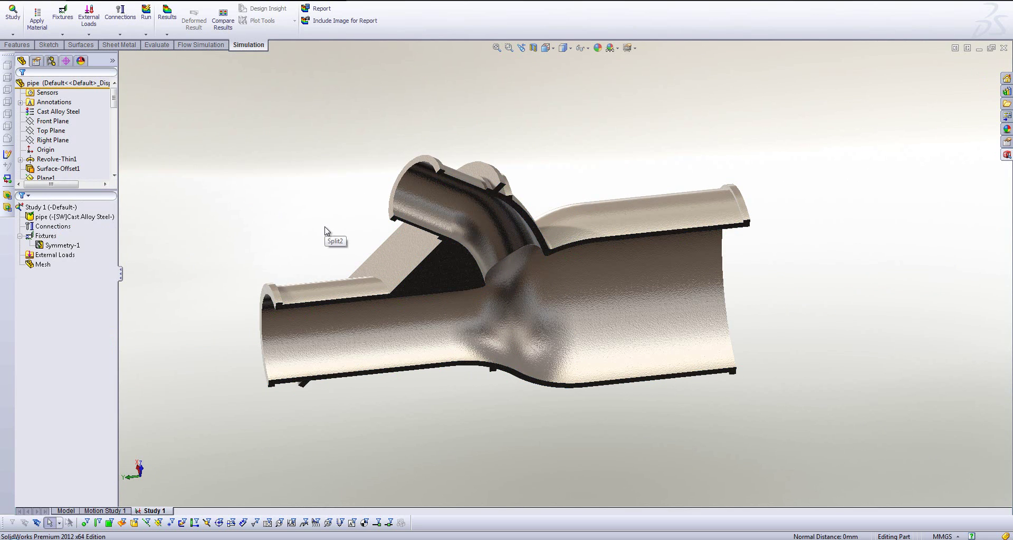